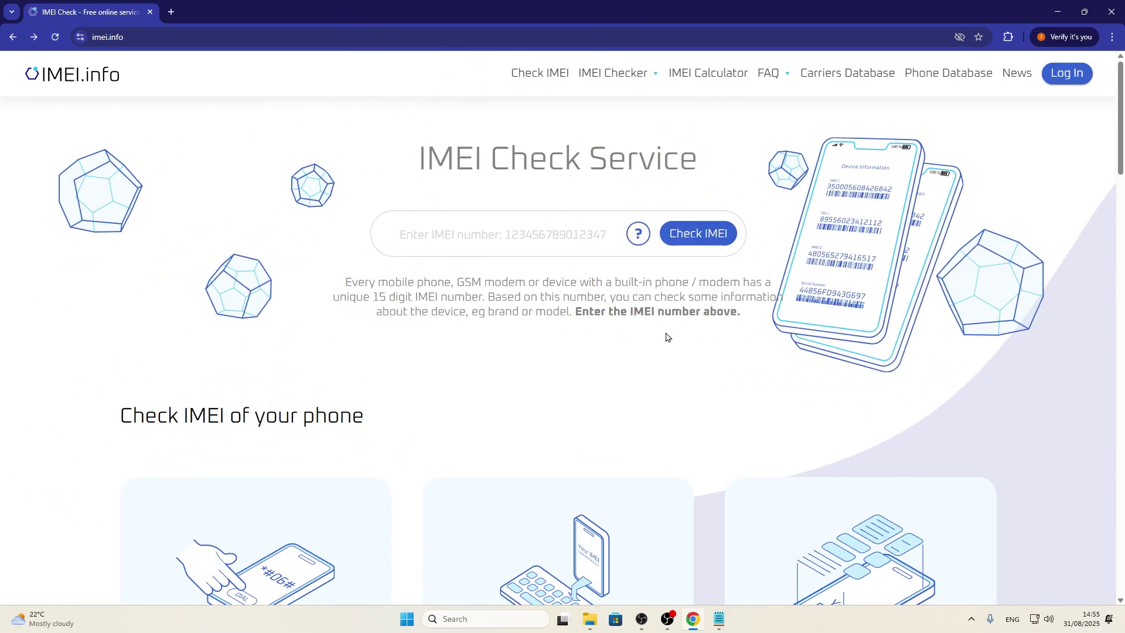
{"action": "key", "text": "alt+Tab"}
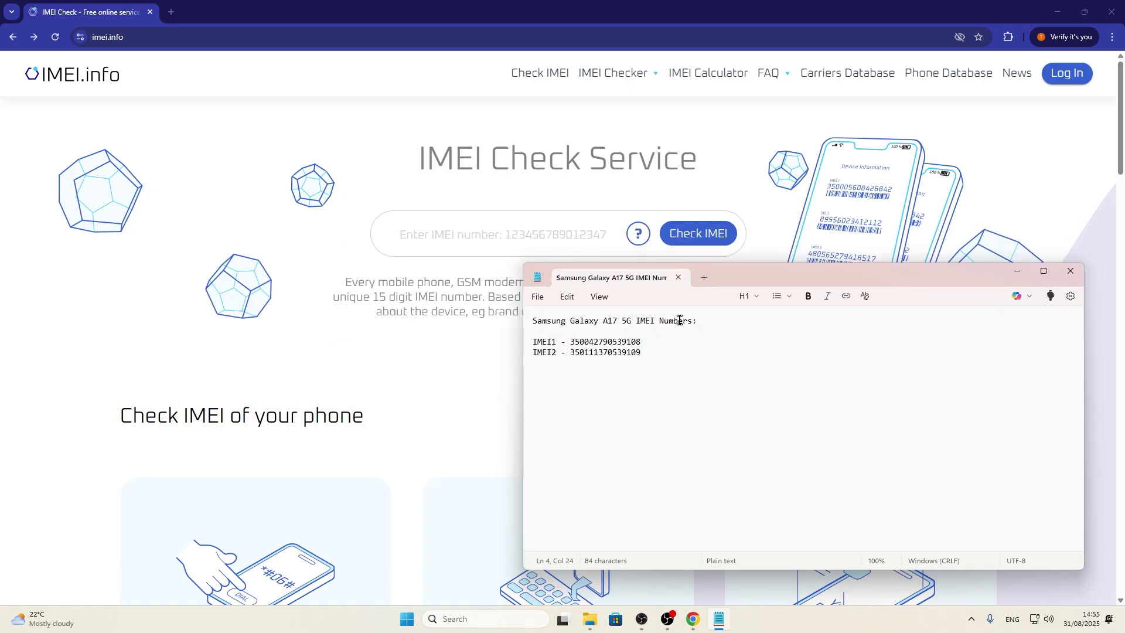
{"action": "left_click", "coordinate": [457, 239]}
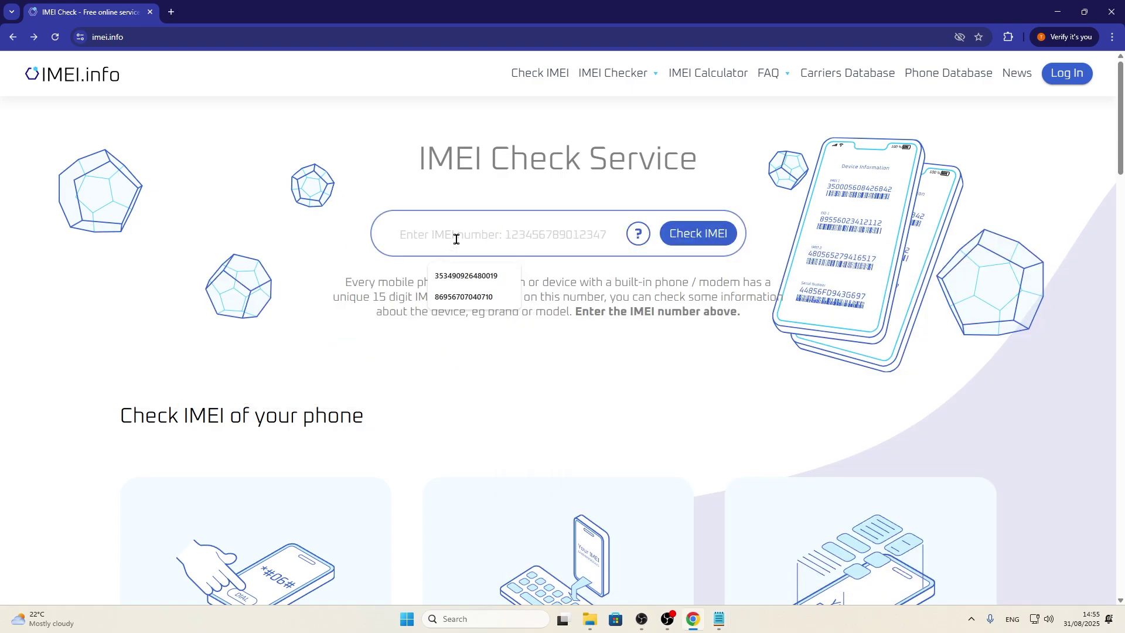
{"action": "right_click", "coordinate": [517, 242]}
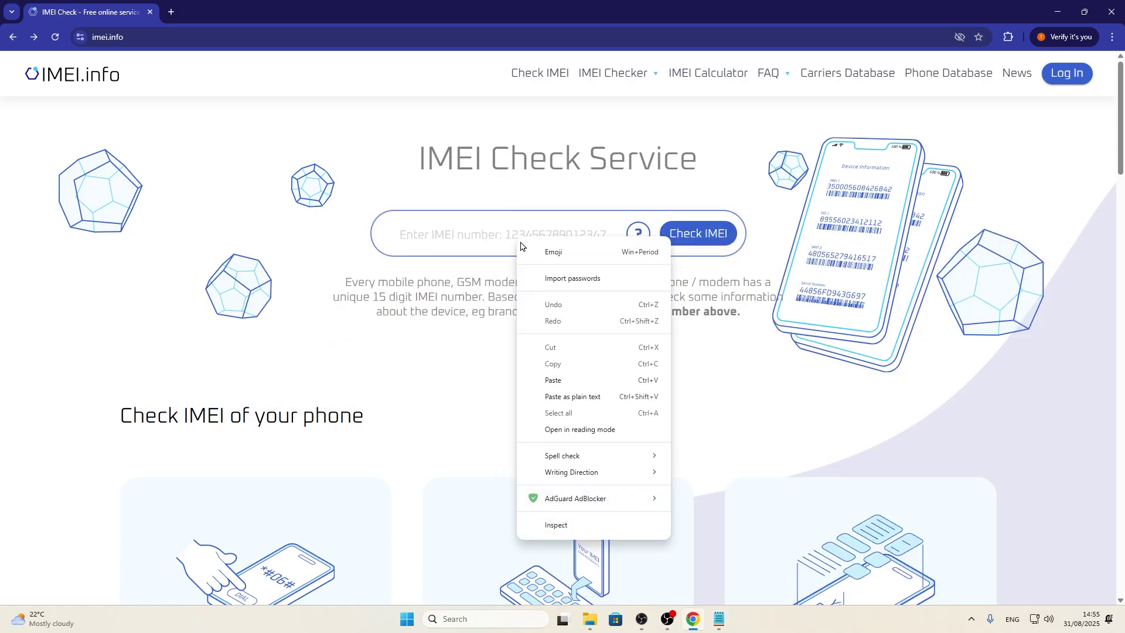
{"action": "left_click", "coordinate": [594, 381]}
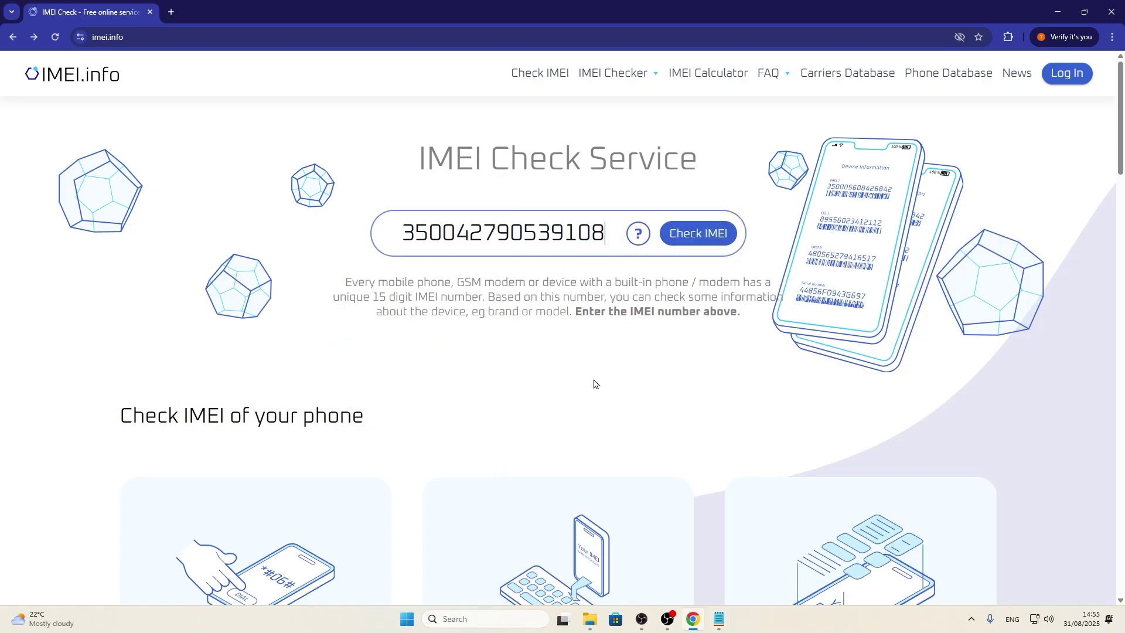
{"action": "left_click", "coordinate": [669, 238]}
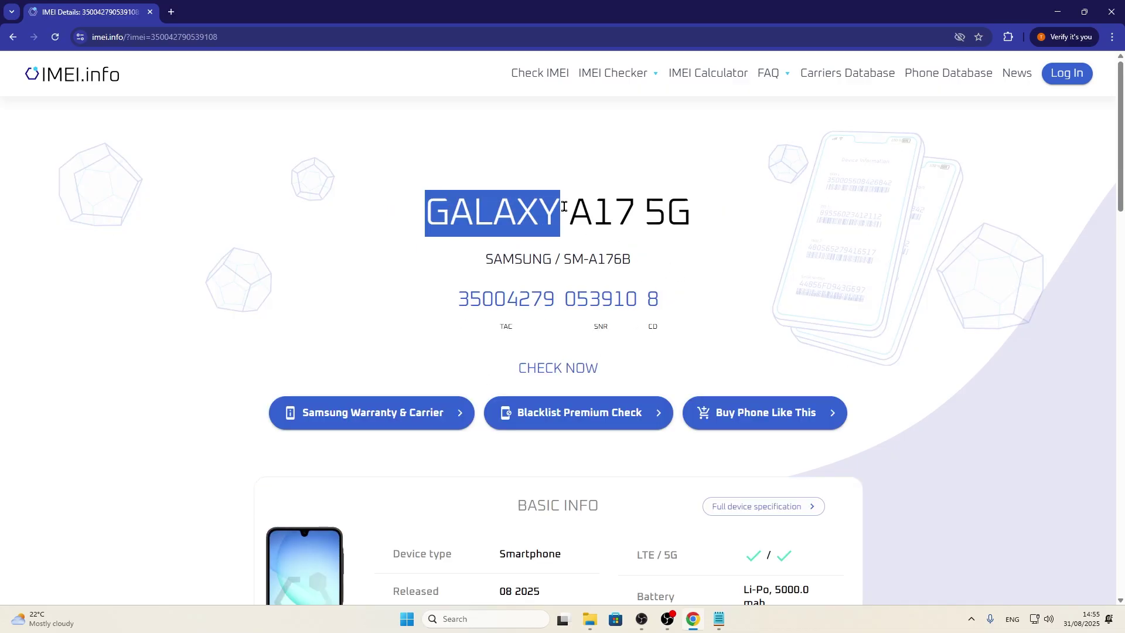
- Clear the title text selection to view the Galaxy A17 5G Basic Info specs
{"action": "left_click", "coordinate": [687, 209]}
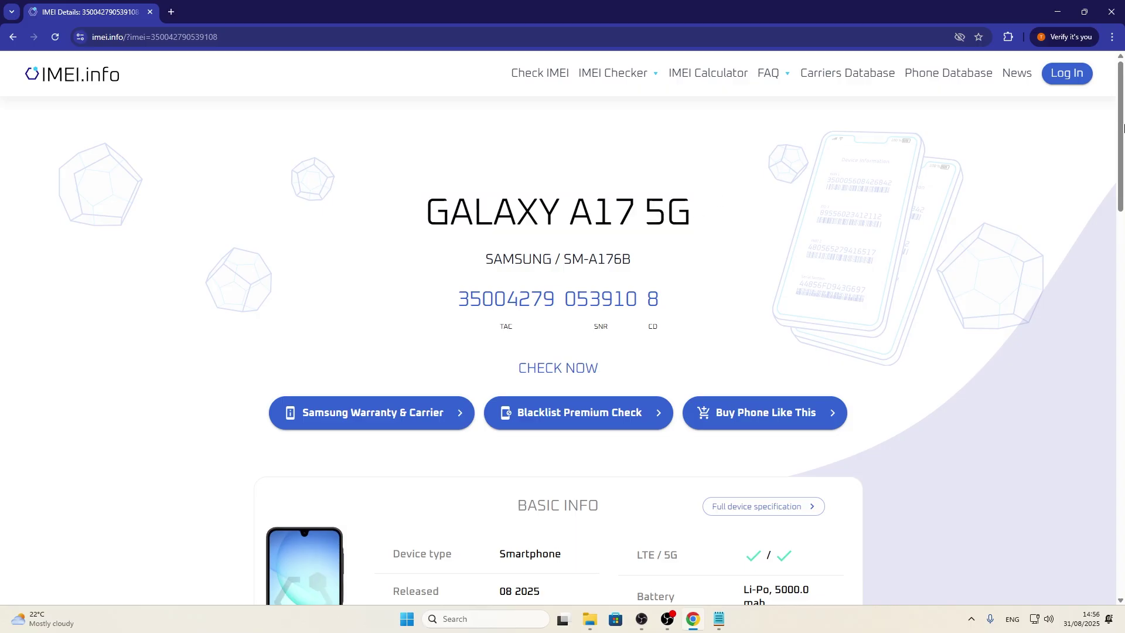
{"action": "scroll", "coordinate": [686, 264], "scroll_direction": "down", "scroll_amount": 4}
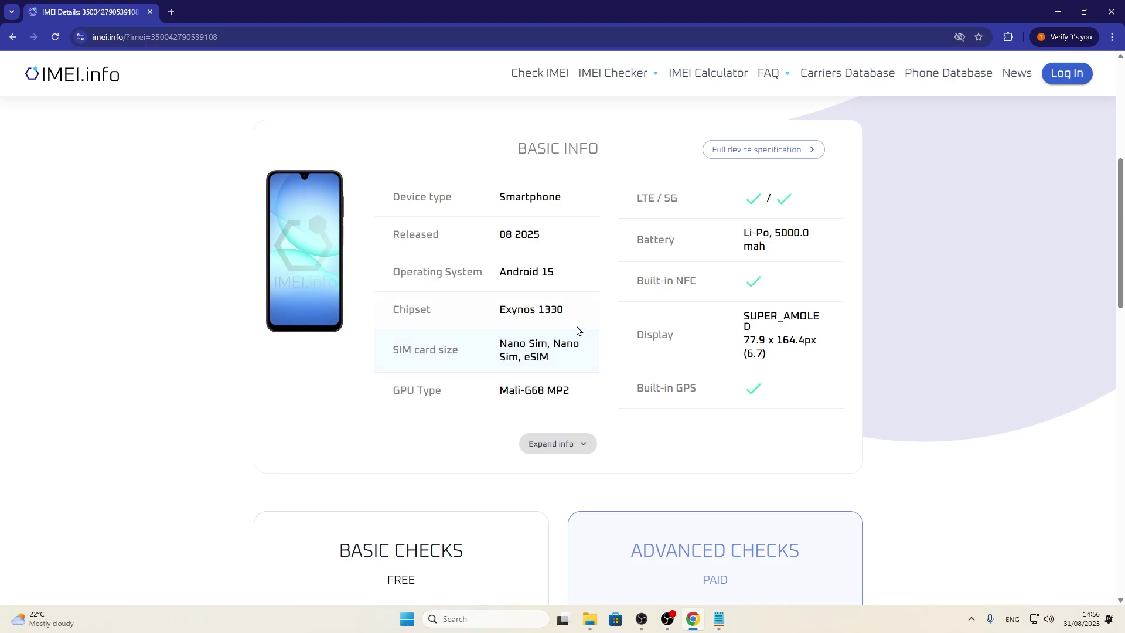
{"action": "left_click_drag", "start_coordinate": [1114, 220], "coordinate": [1114, 293]}
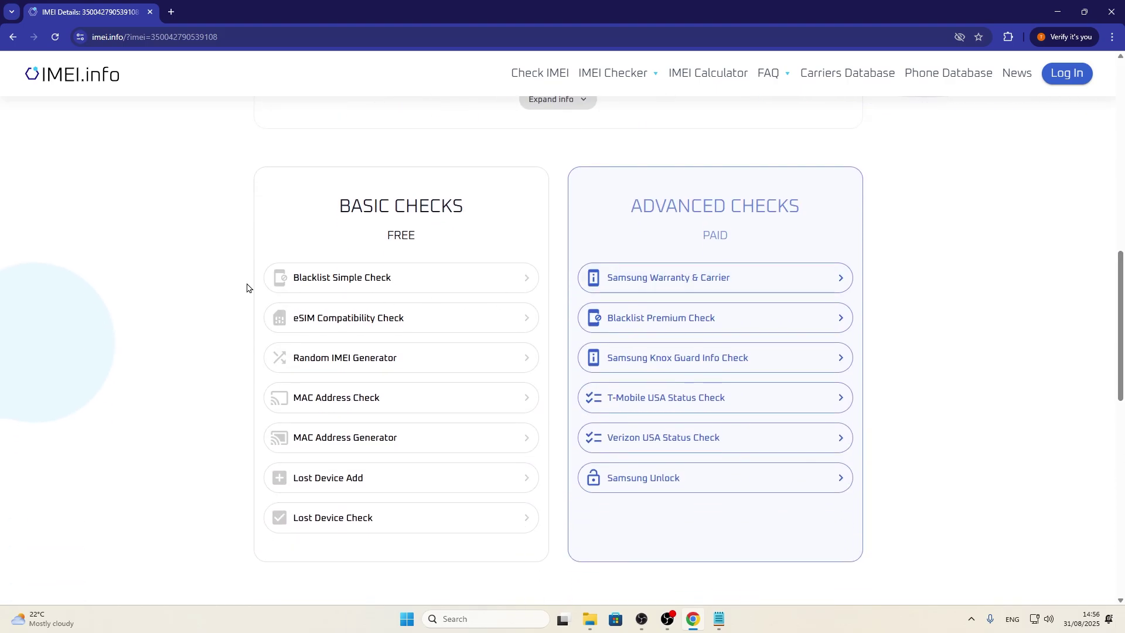